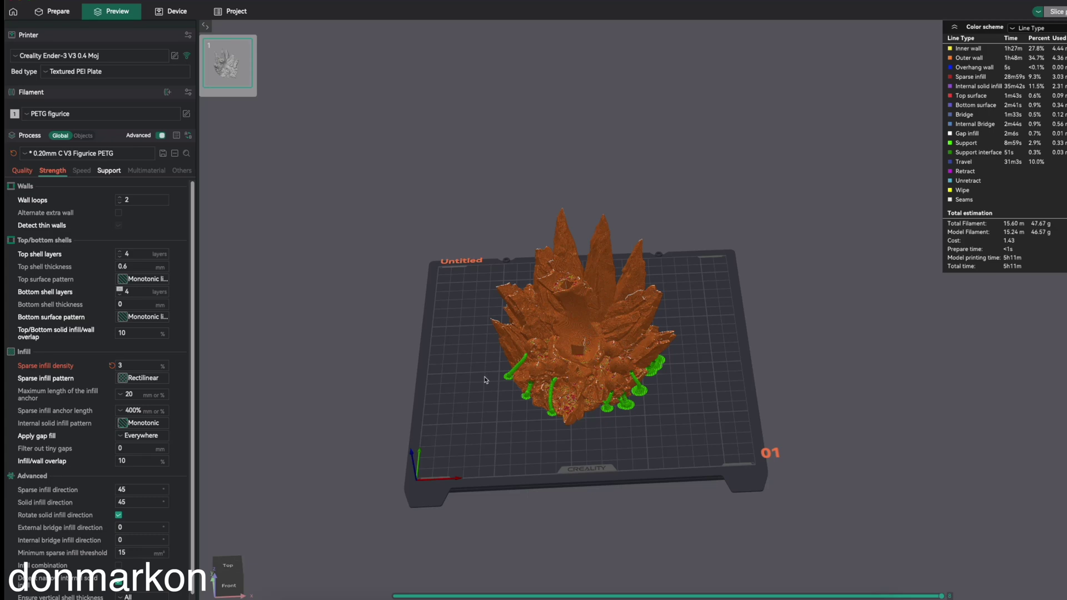
Set the sparse infill density to 5% and reslice the crystal figurine plate.
left_click_drag(486, 382, 592, 275)
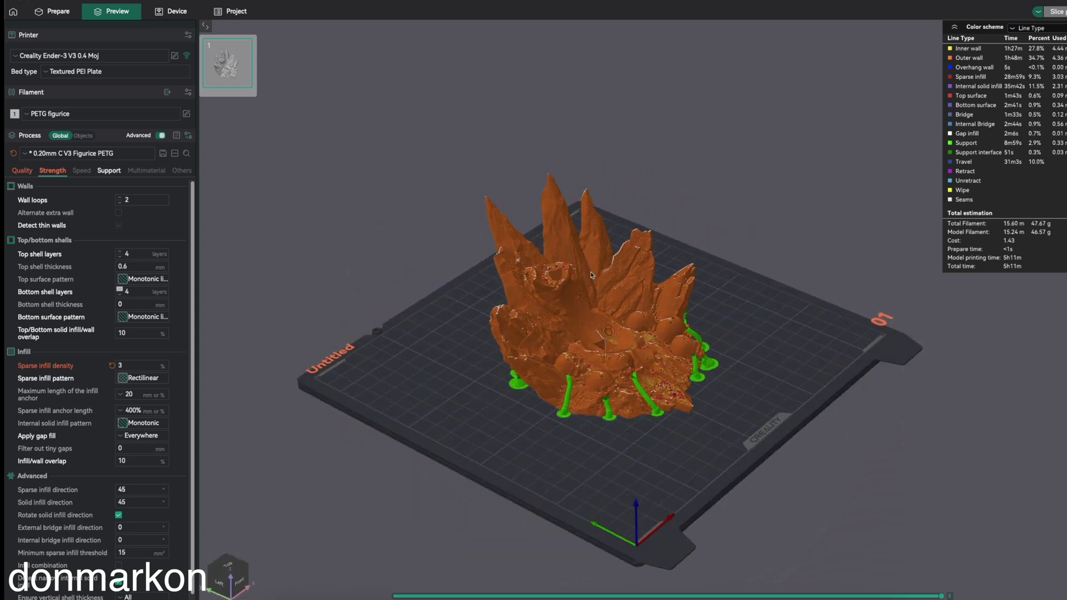
scroll(563, 362, "up", 2)
left_click_drag(427, 394, 386, 388)
scroll(433, 382, "down", 2)
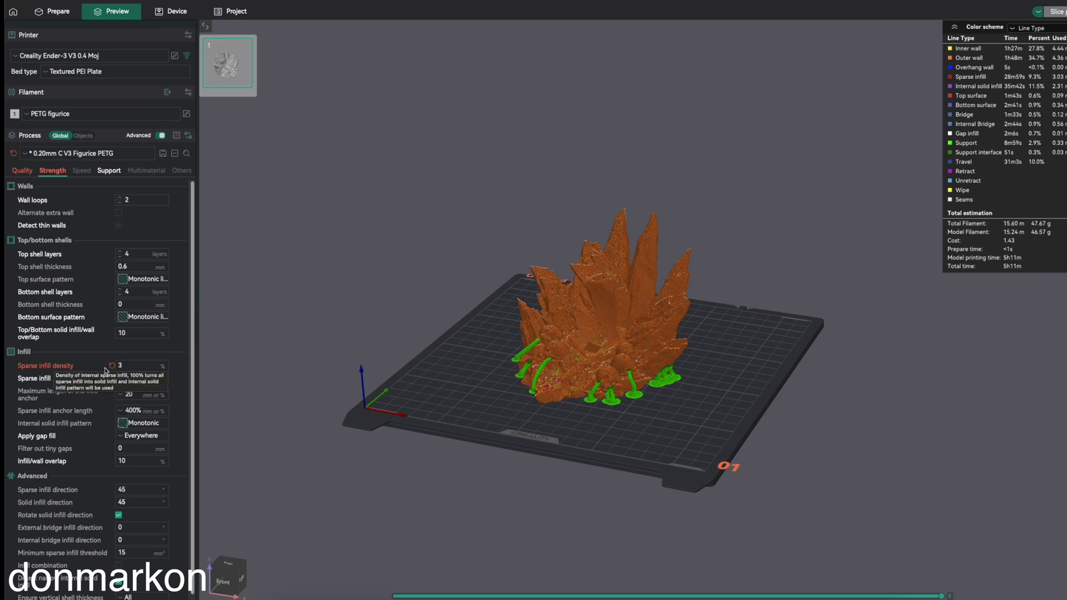
left_click(136, 367)
type("5")
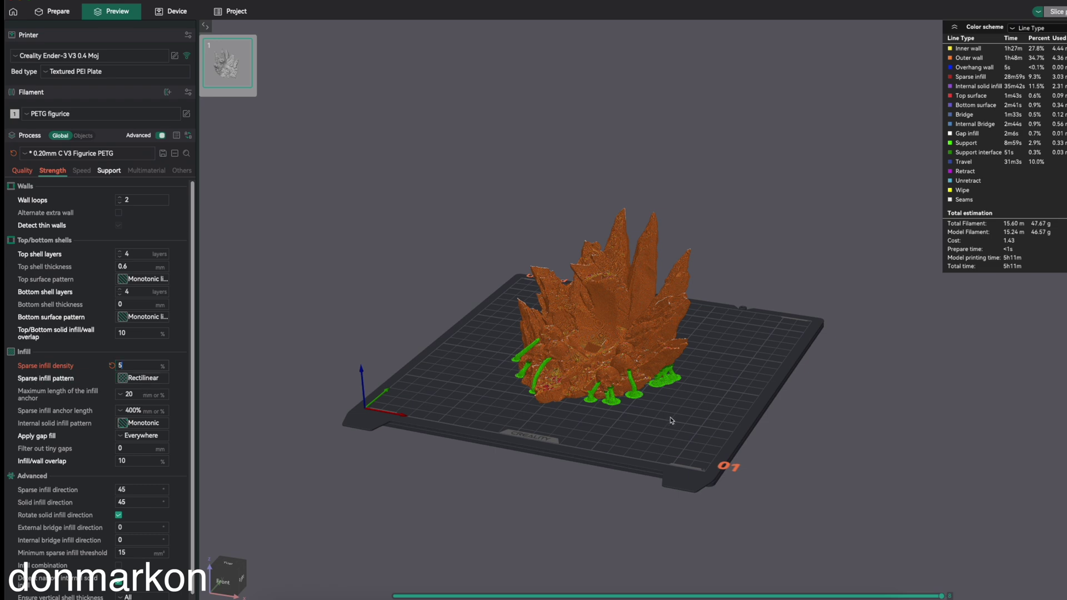
left_click_drag(671, 421, 684, 434)
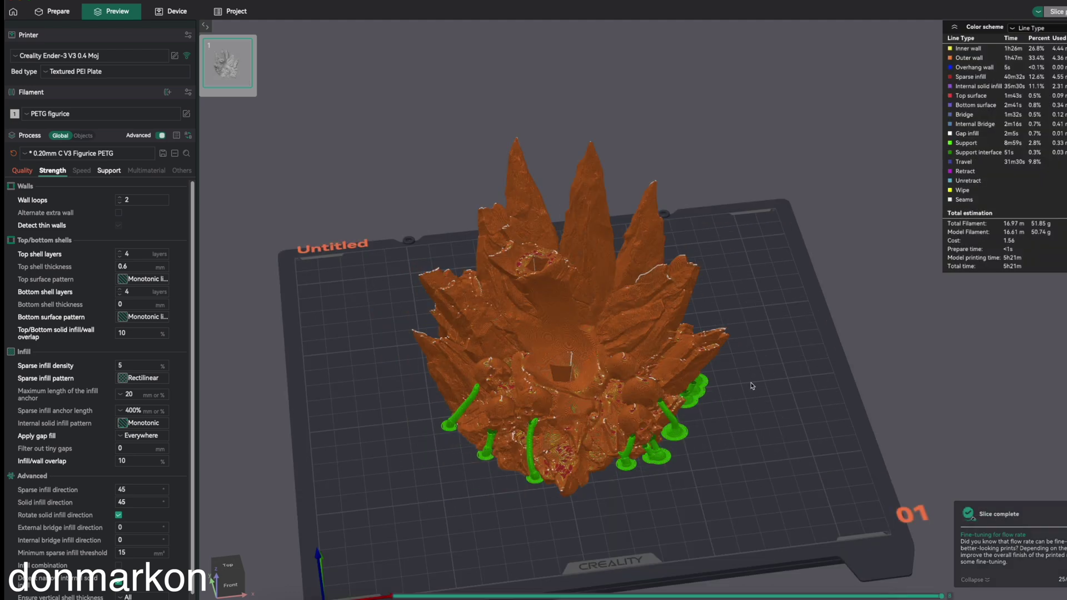
Lower the sliced preview to a mid-height layer and examine the exposed rectilinear infill at 5% density from above, front and rear.
right_click_drag(754, 386, 802, 364)
left_click_drag(816, 394, 805, 379)
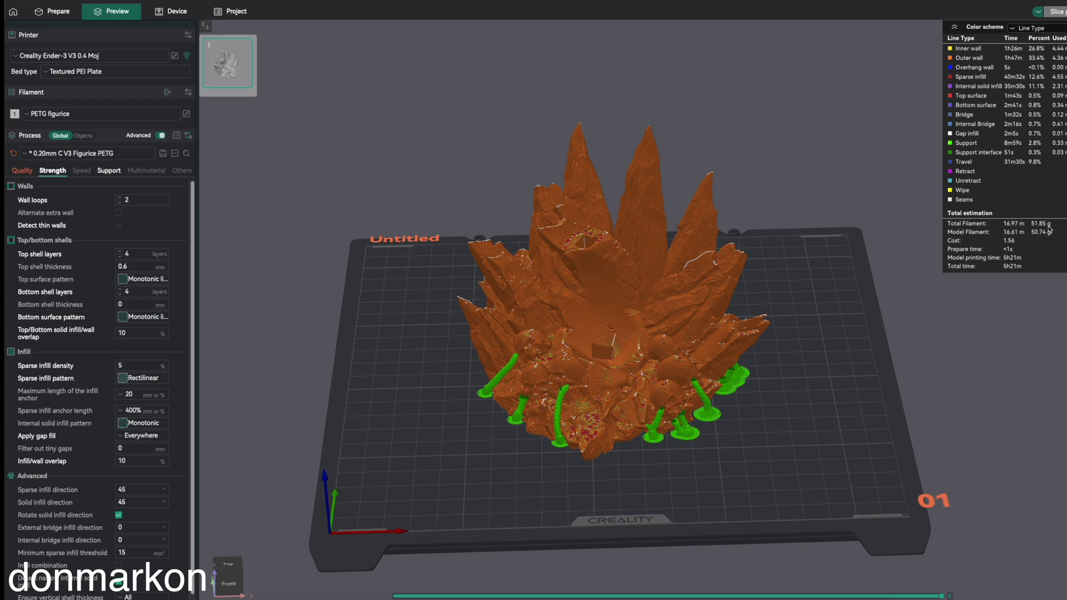
left_click_drag(738, 461, 734, 457)
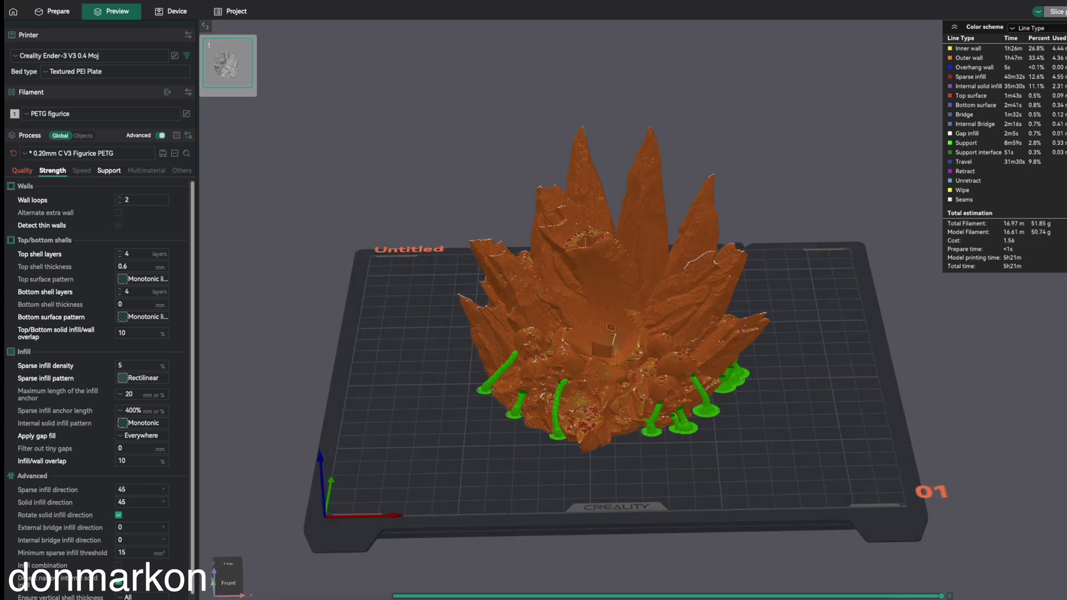
left_click_drag(1066, 298, 1066, 419)
left_click_drag(628, 213, 623, 231)
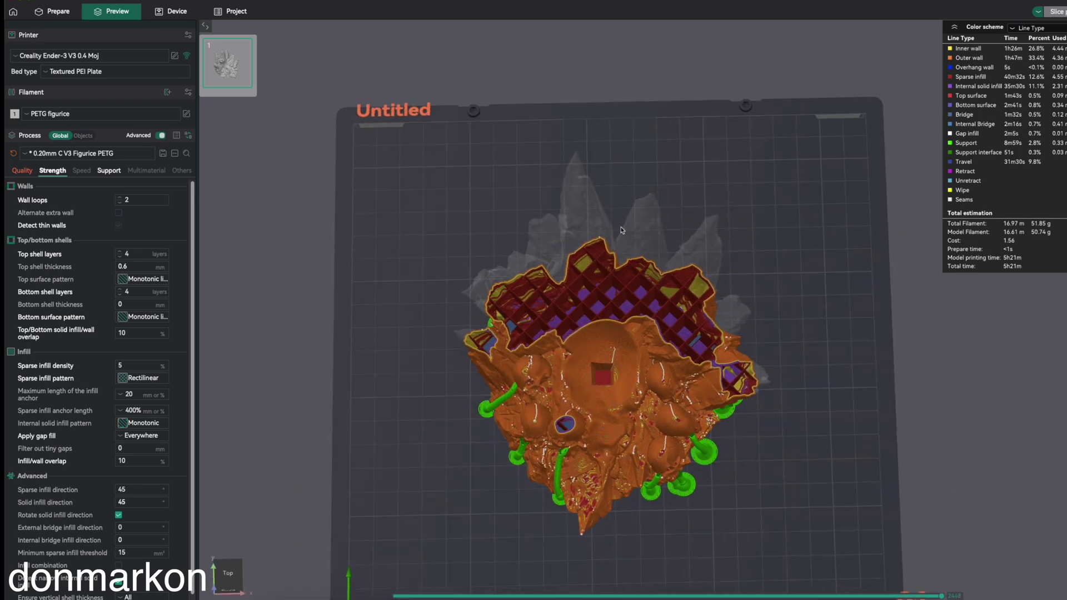
scroll(623, 230, "up", 2)
mouse_move(758, 235)
left_mouse_down()
mouse_move(708, 205)
mouse_move(757, 249)
left_mouse_up()
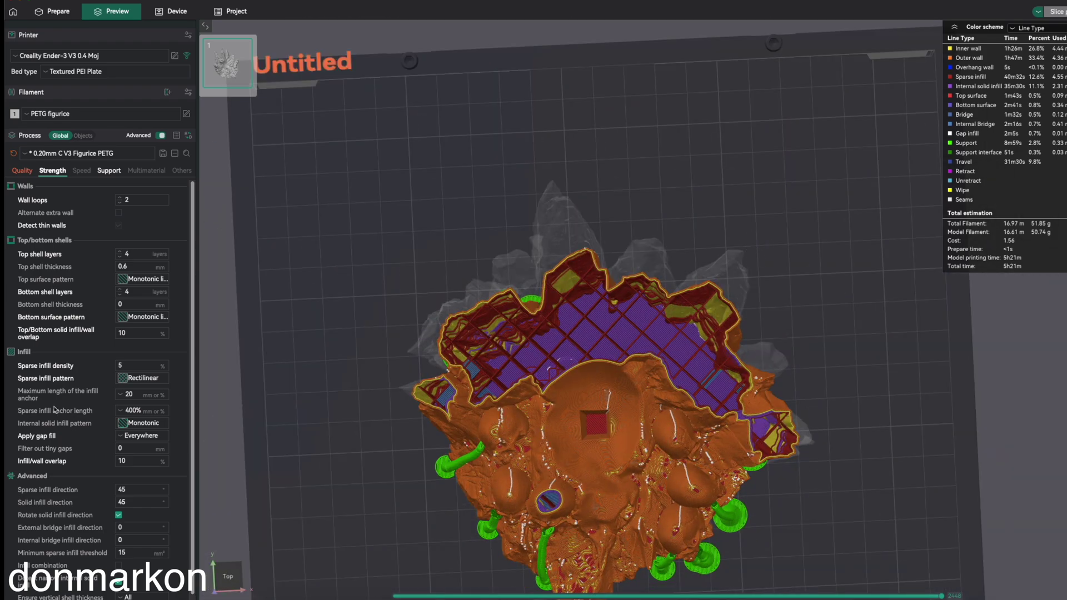
scroll(469, 231, "up", 2)
left_click_drag(426, 239, 503, 231)
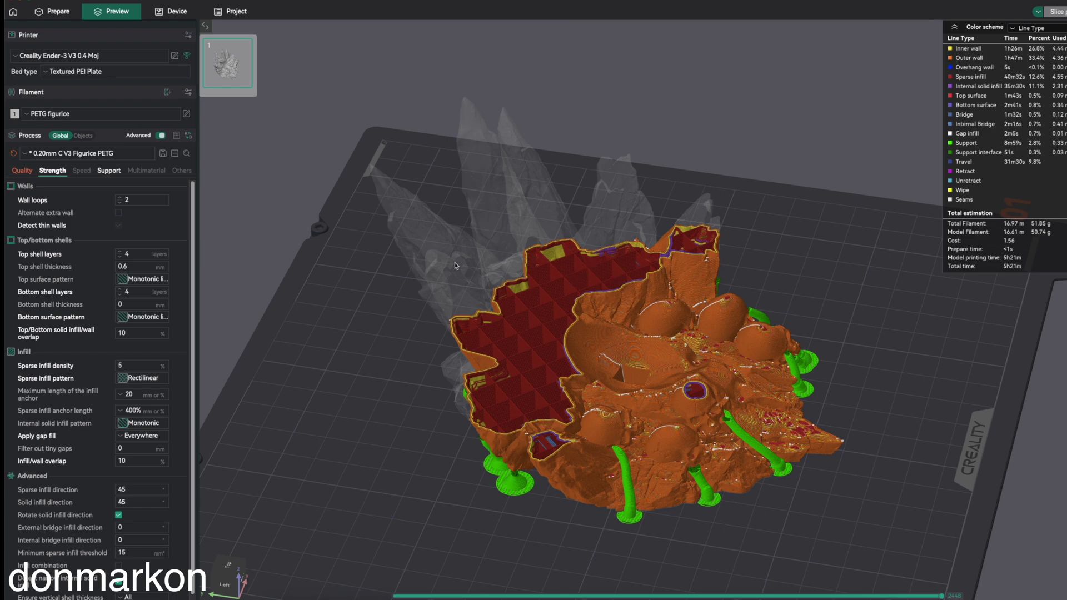
left_click_drag(455, 263, 493, 271)
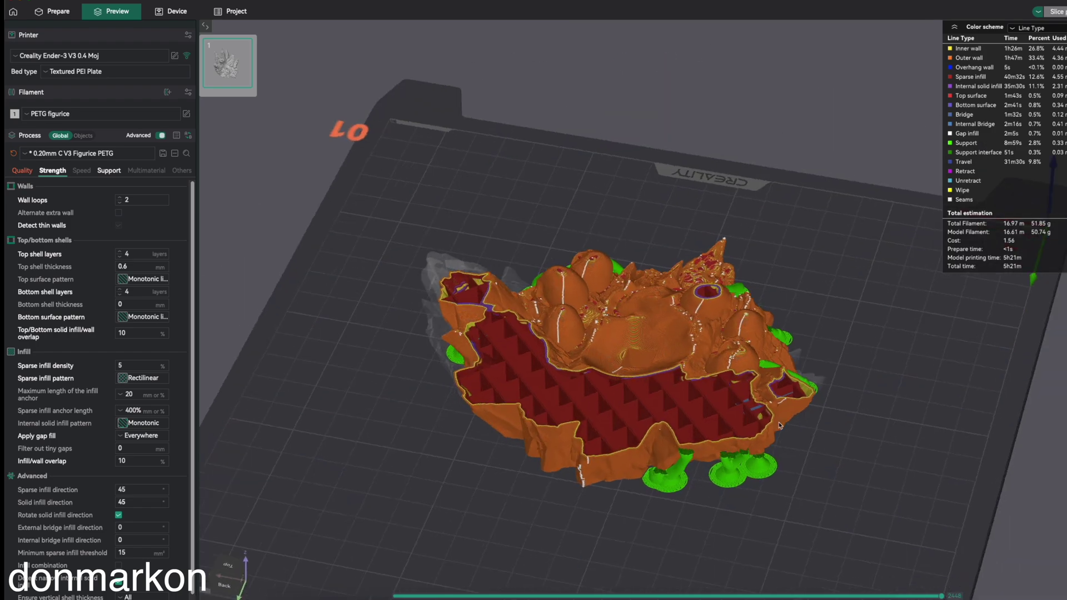
scroll(770, 472, "up", 5)
scroll(769, 354, "up", 2)
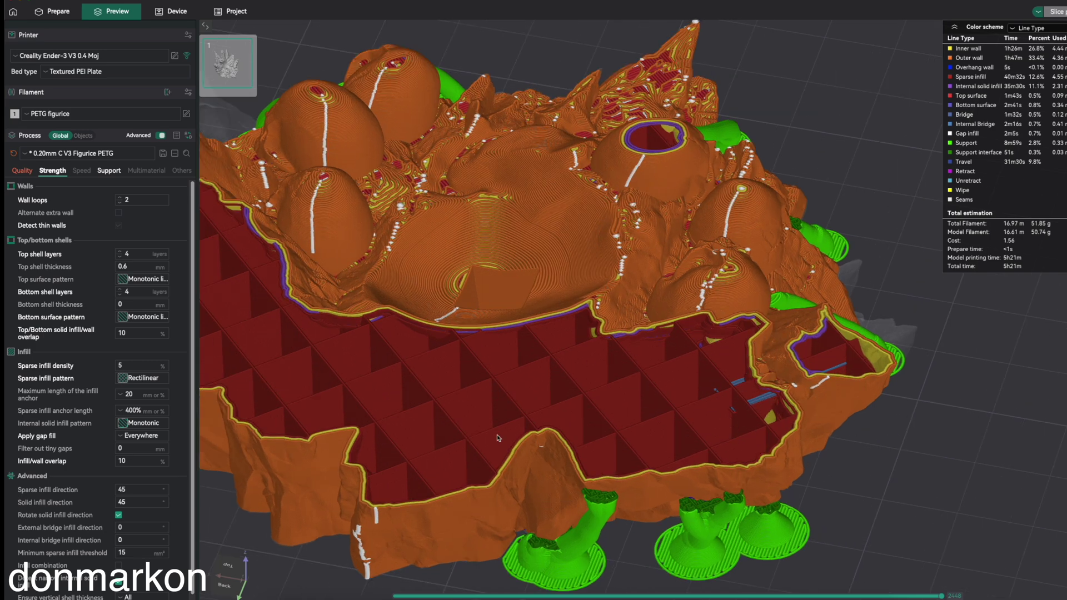
left_click_drag(498, 438, 452, 526)
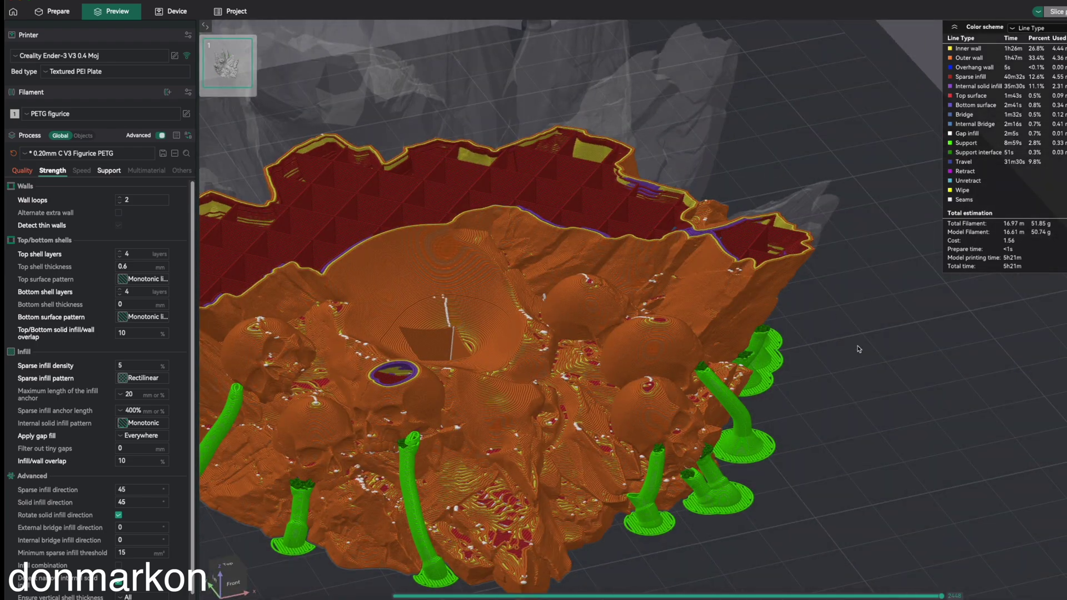
Set the sparse infill density to 3% and reslice the model.
right_click_drag(702, 320, 681, 362)
scroll(535, 293, "down", 1)
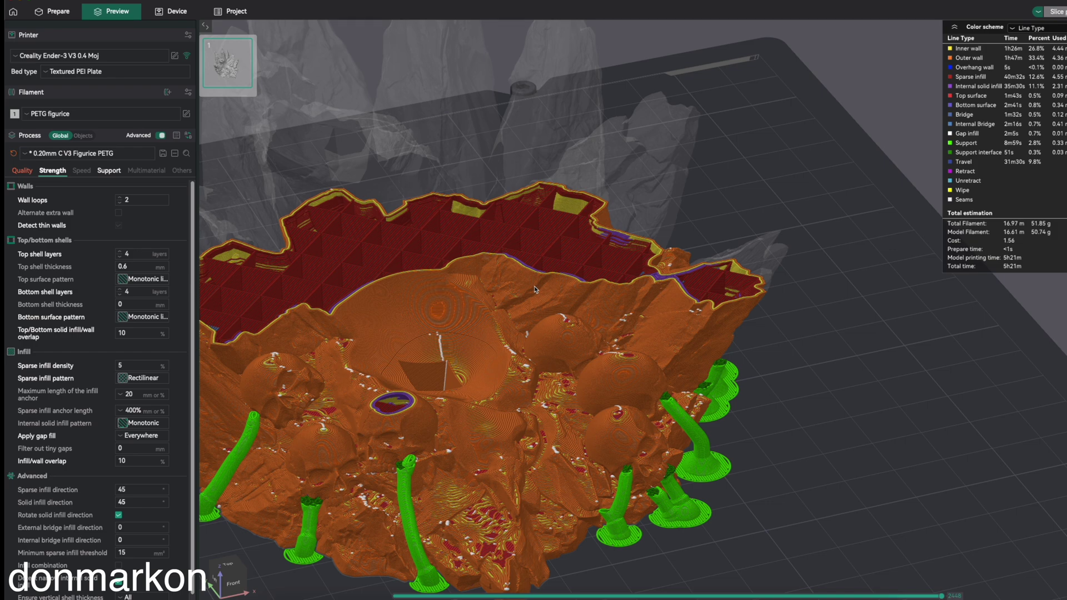
scroll(535, 290, "down", 2)
left_click_drag(535, 290, 334, 232)
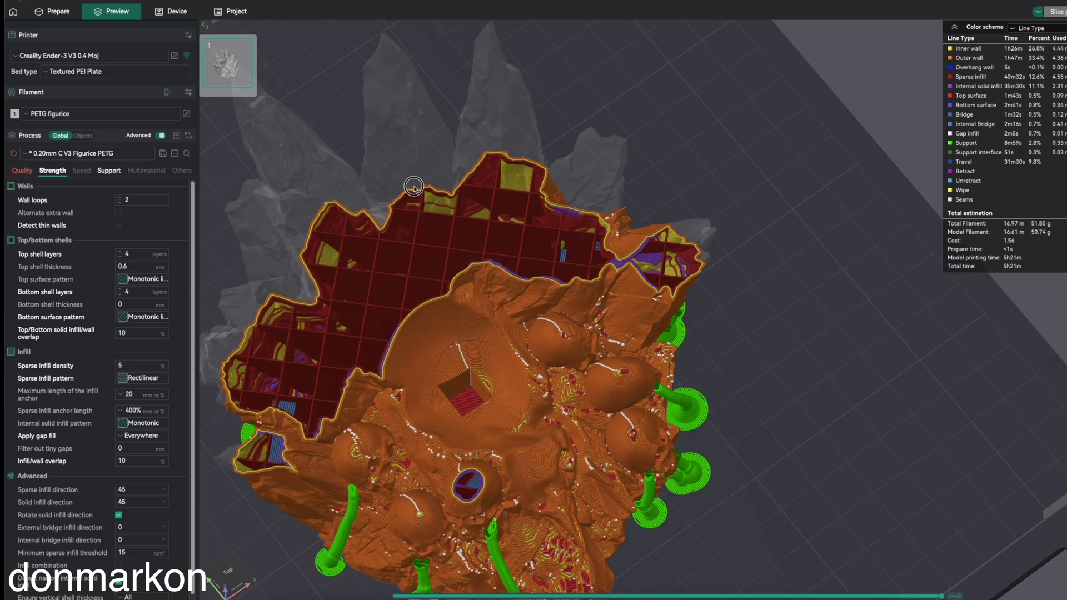
right_click_drag(332, 229, 390, 216)
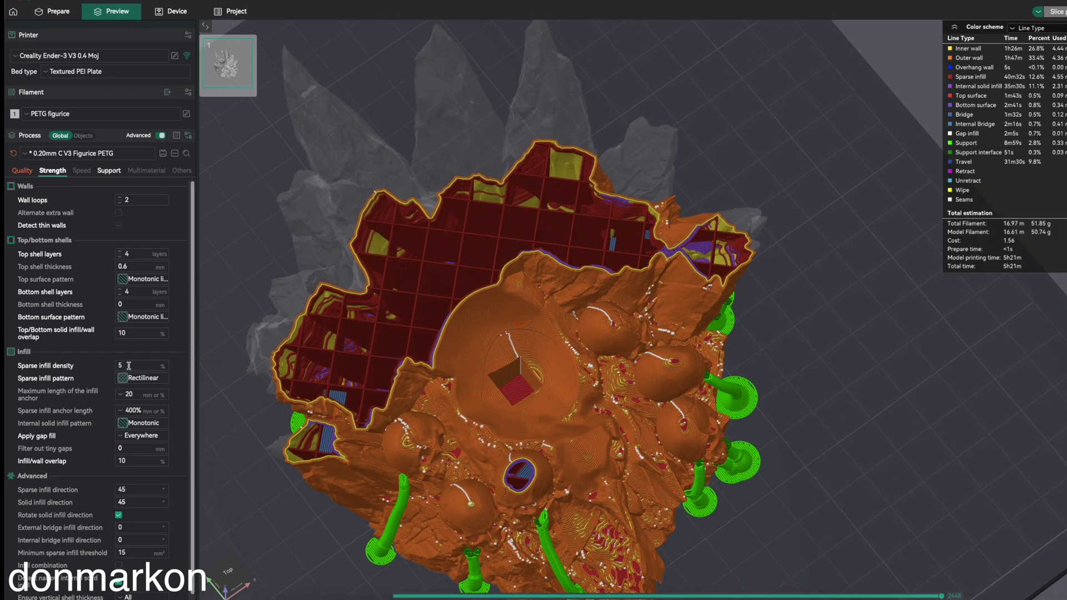
type("3")
left_click(937, 26)
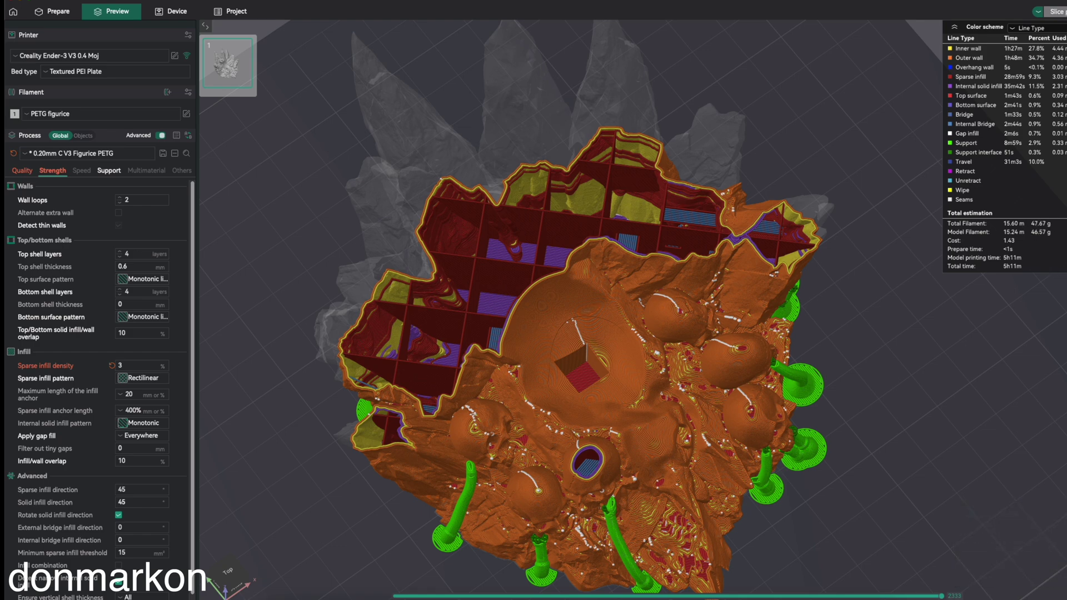
Step upward through the sliced layers to examine the 3% rectilinear infill from the base into the crystal spikes.
left_click_drag(1066, 383, 1066, 425)
key("Up")
key("Up")
key("Up")
key("Up")
key("Up")
key("Up")
key("Up")
key("Up")
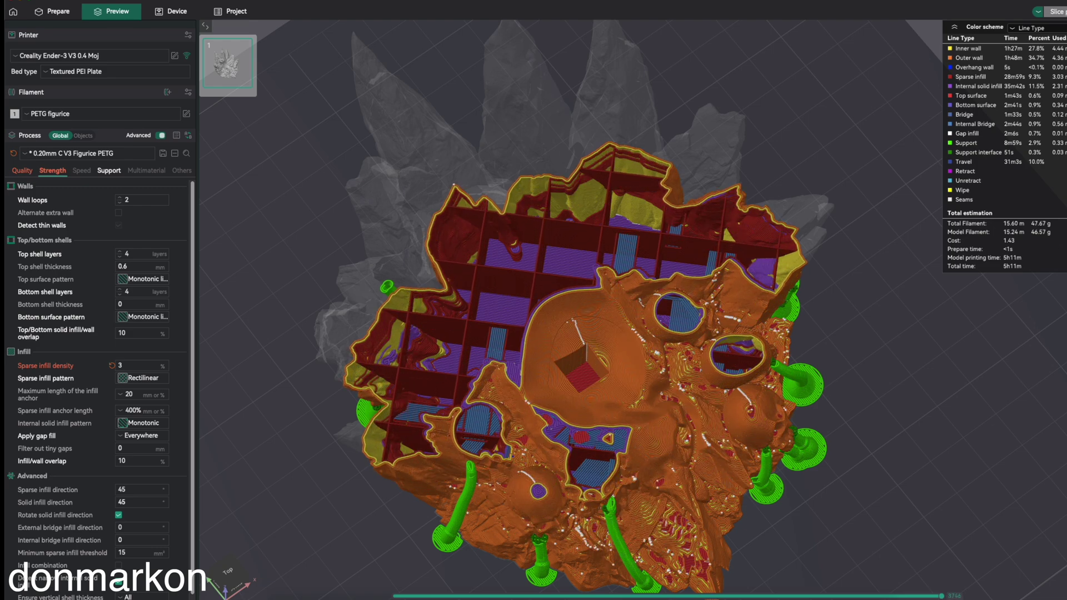
key("Up")
key("Up")
key("Up")
key("Up")
key("Up")
key("Up")
key("Up")
key("Up")
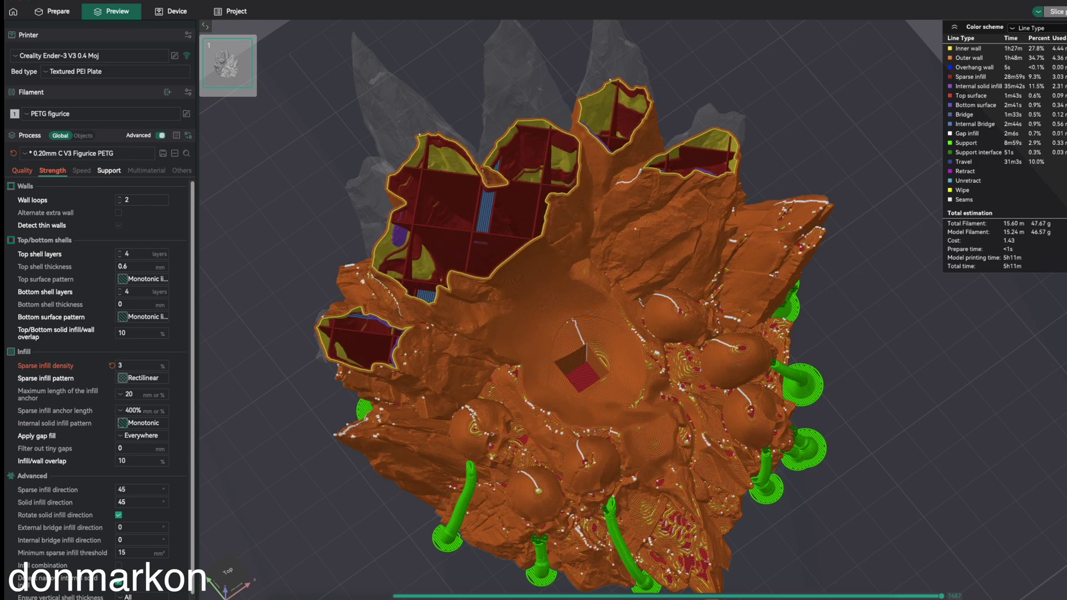
key("Up")
key("Up")
key("Up")
key("Up")
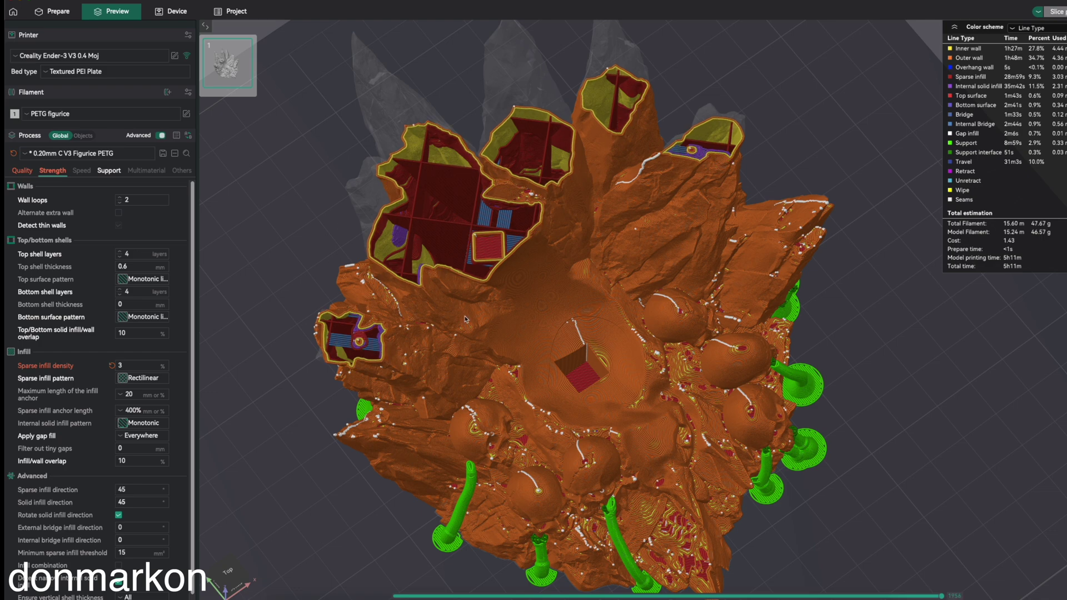
Review the available options for ensuring vertical shell thickness without changing the setting.
scroll(162, 509, "down", 1)
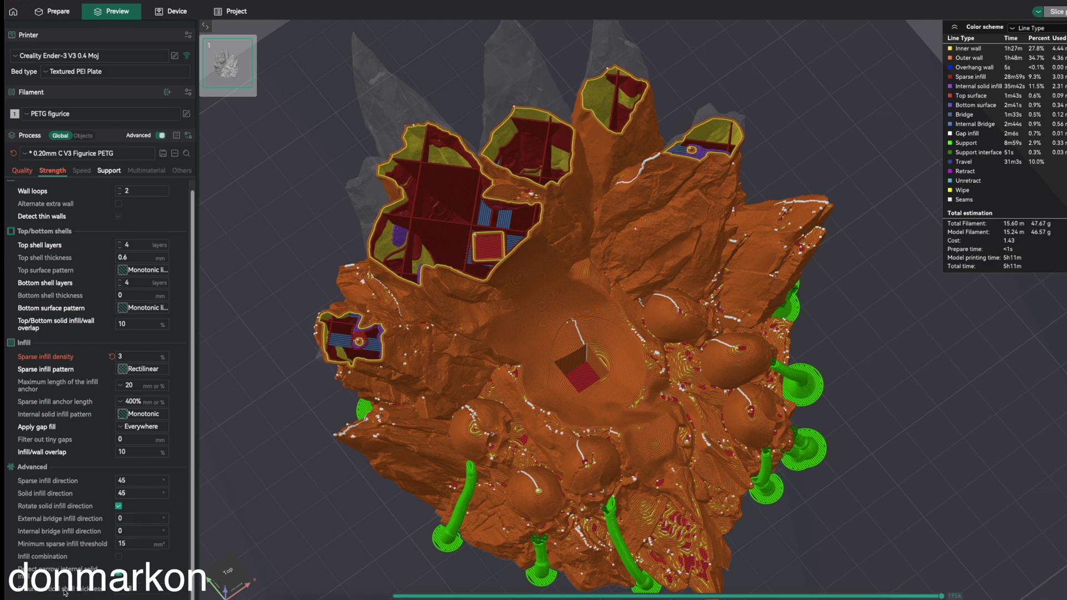
mouse_move(136, 592)
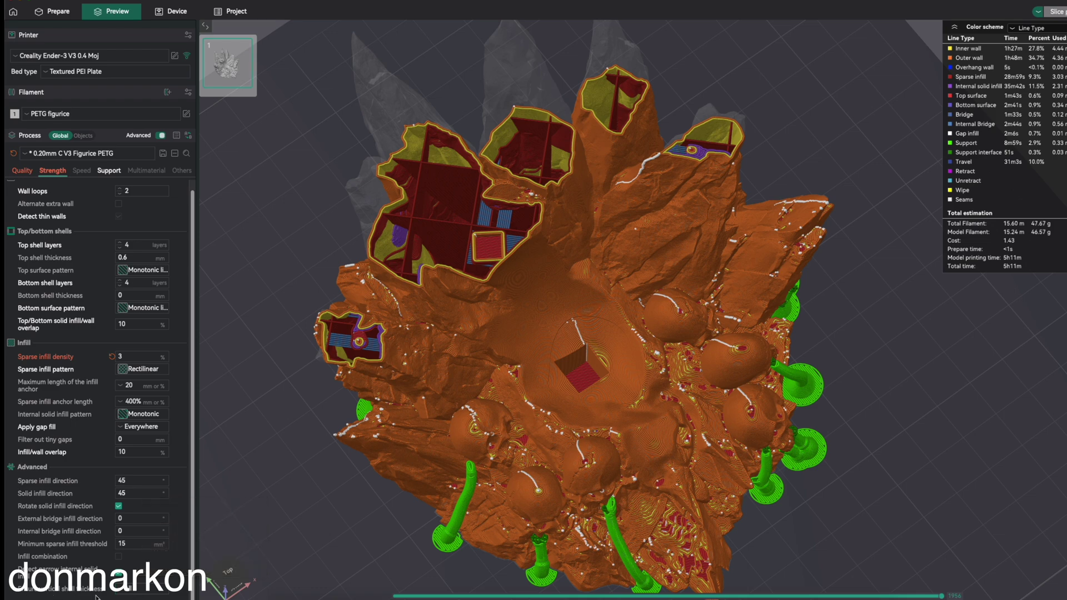
left_click(134, 594)
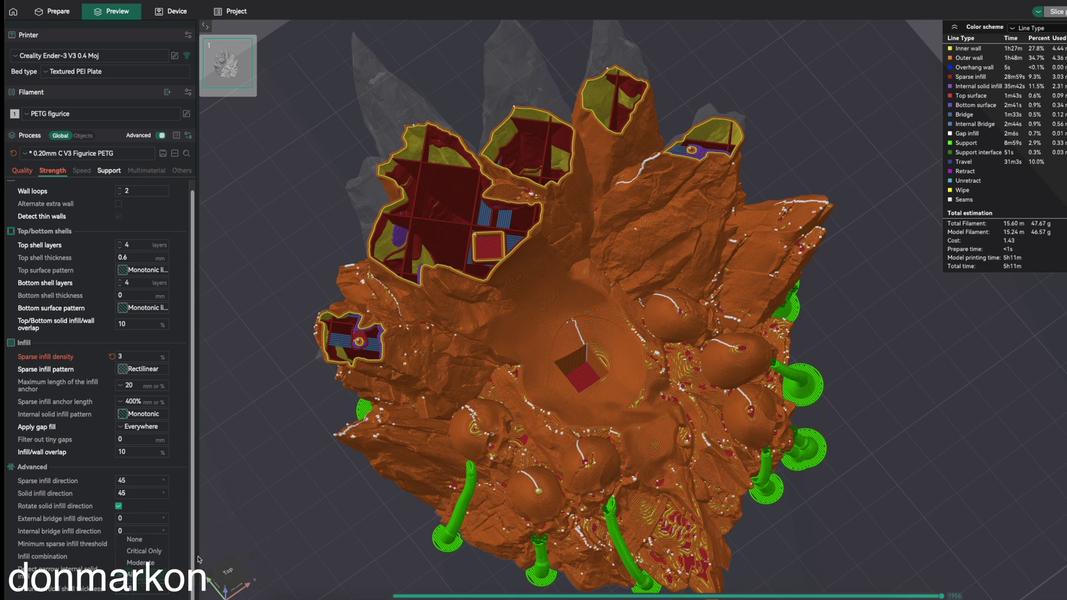
left_click(337, 514)
Change the sparse infill pattern to Gyroid and reslice the model.
left_click_drag(332, 497, 368, 487)
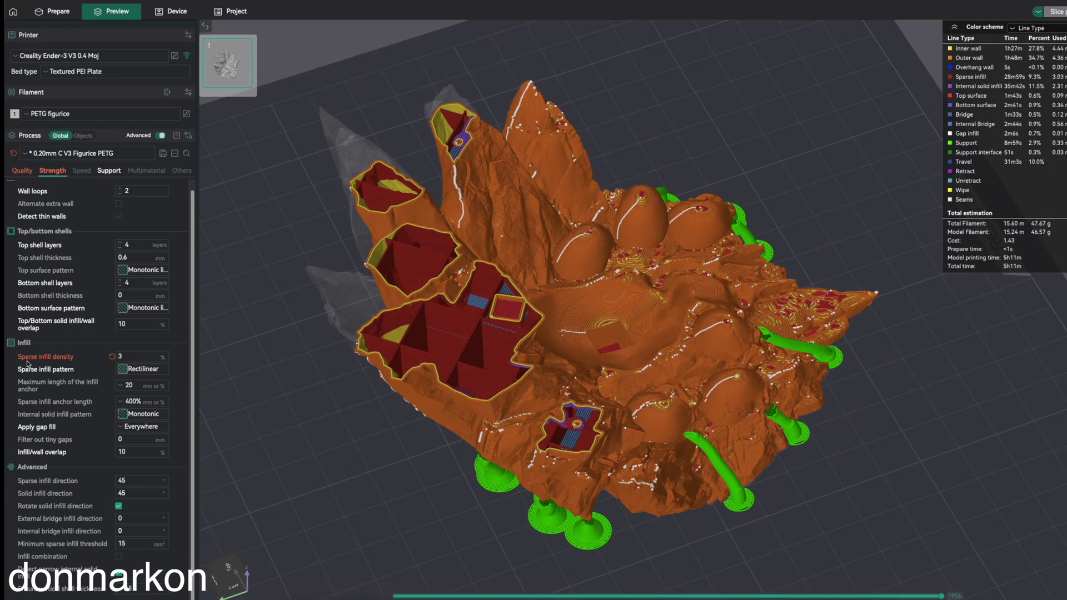
left_click_drag(338, 369, 377, 500)
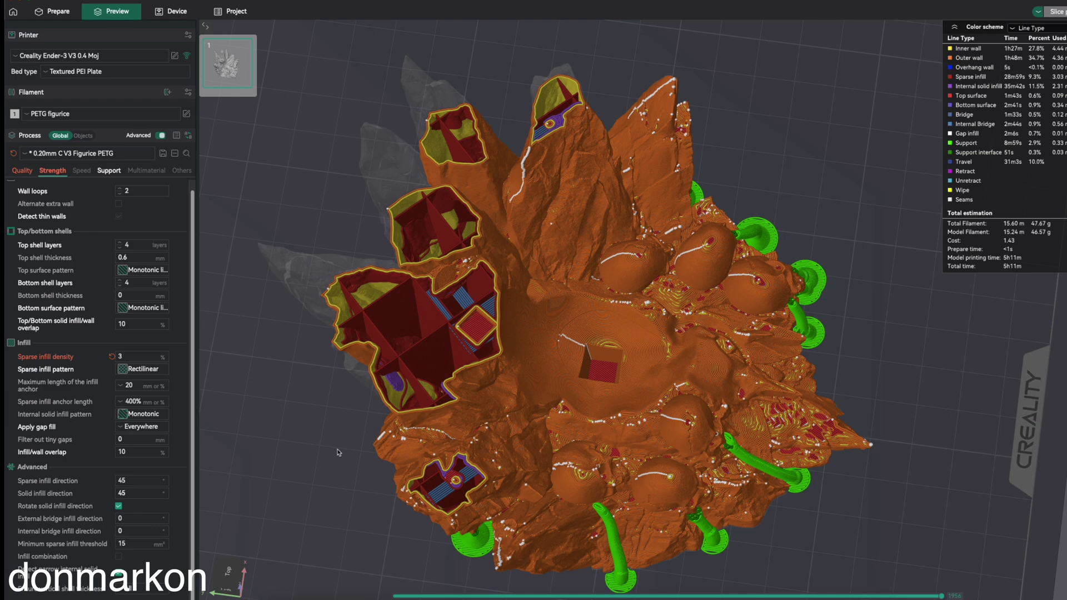
left_click_drag(339, 453, 315, 459)
right_click_drag(466, 369, 508, 410)
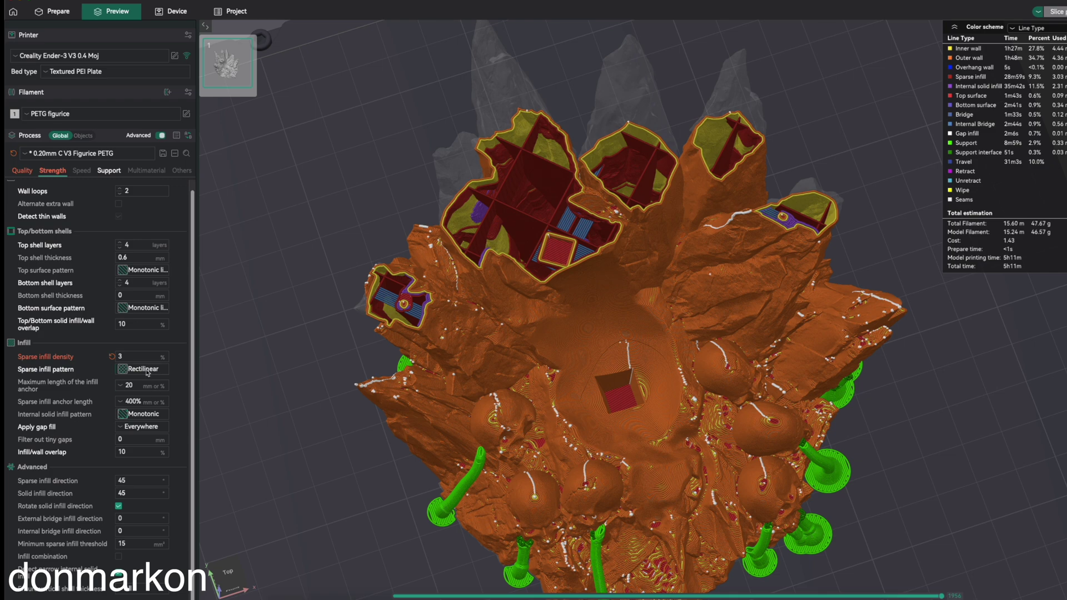
left_click(147, 372)
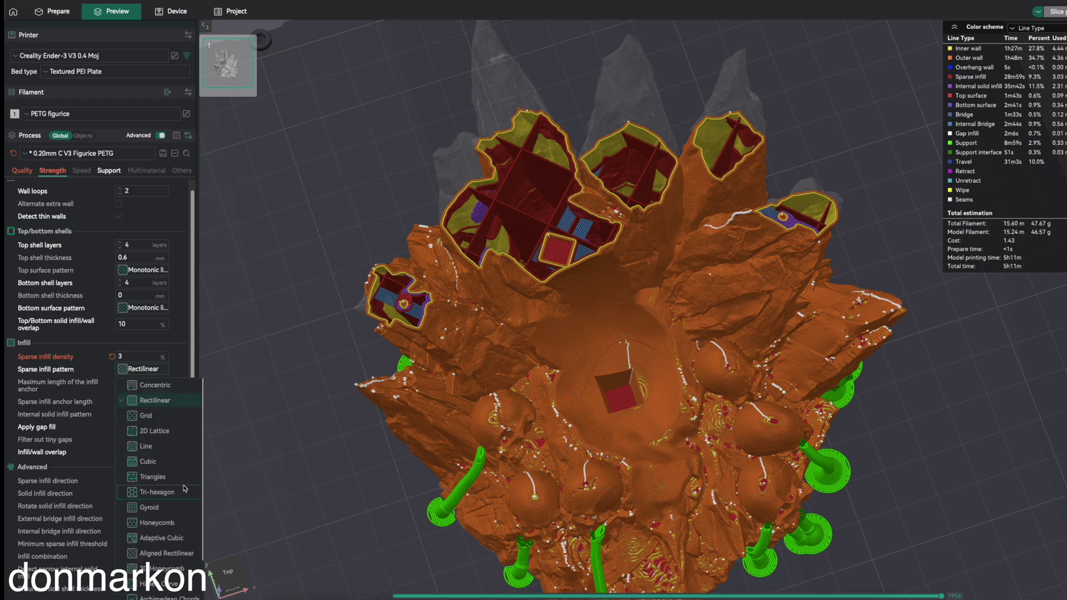
left_click(164, 512)
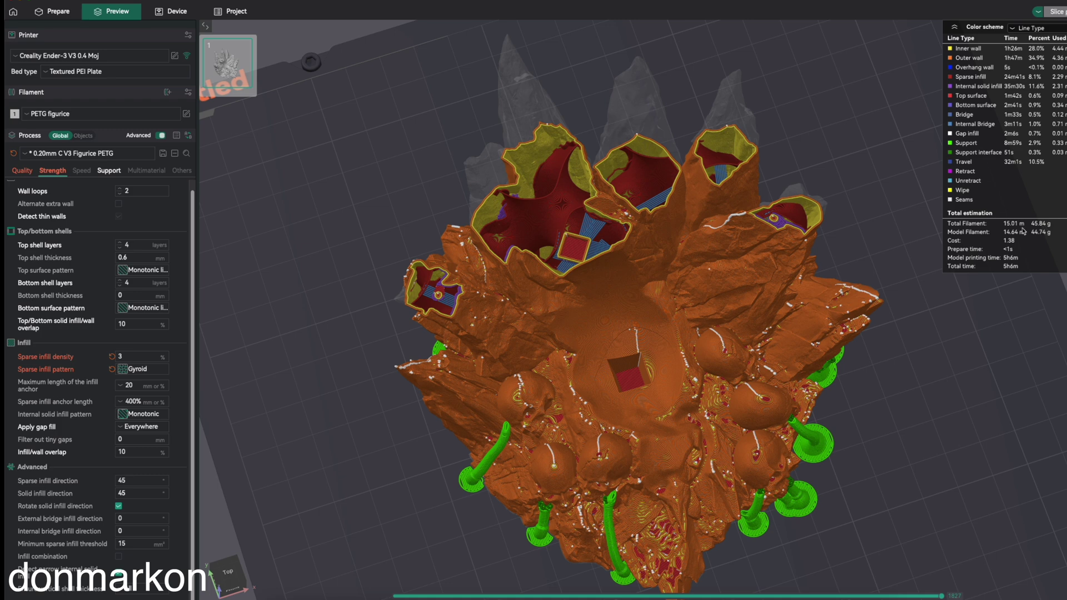
Move through the lower layers of the sliced preview to examine how the 3% Gyroid infill fills the base.
left_click_drag(1066, 261, 1066, 345)
key("Down")
key("Down")
key("Down")
key("Down")
key("Down")
key("Down")
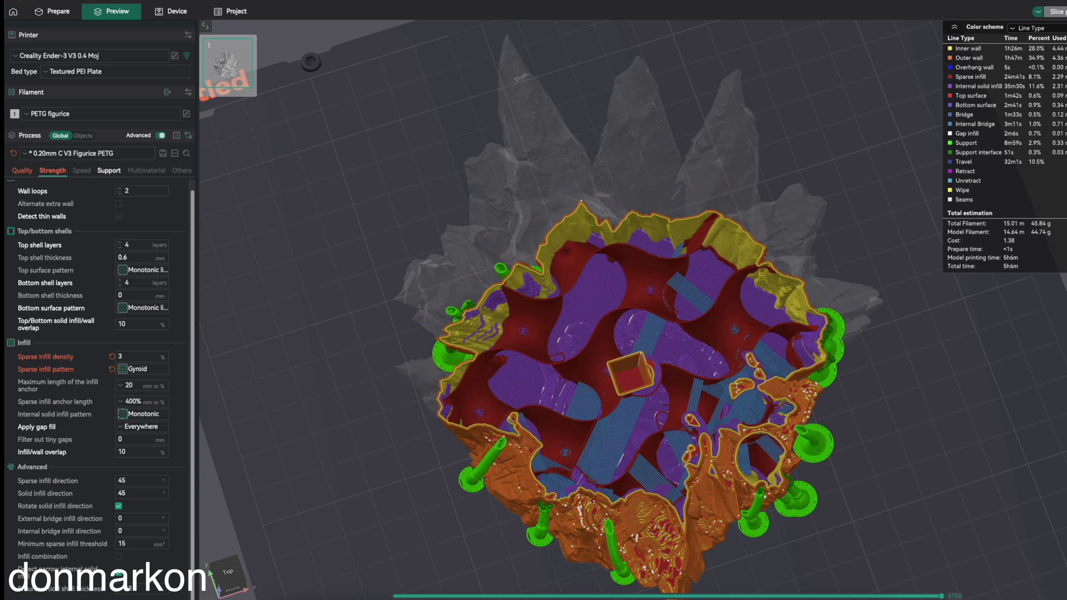
key("Down")
key("Down")
key("Down")
key("Down")
key("Down")
key("Down")
key("Down")
key("Down")
key("Down")
key("Down")
key("Down")
key("Down")
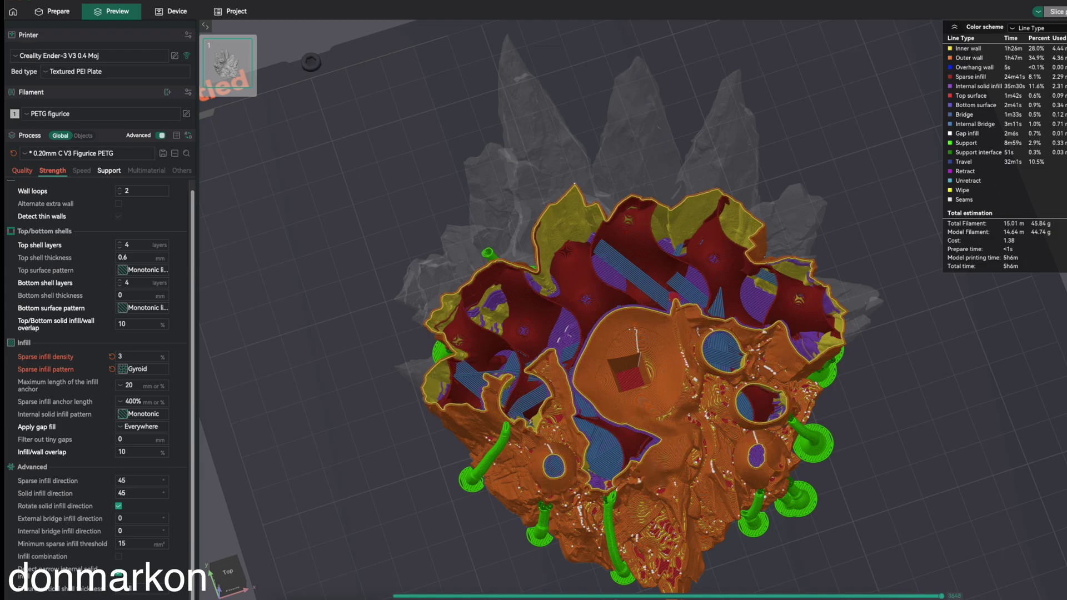
key("Down")
key("Down")
key("Down")
key("Down")
Examine the Gyroid infill in the cutaway base from the side and above, both close up and from farther away.
left_click_drag(946, 491, 920, 489)
right_click_drag(913, 449, 910, 483)
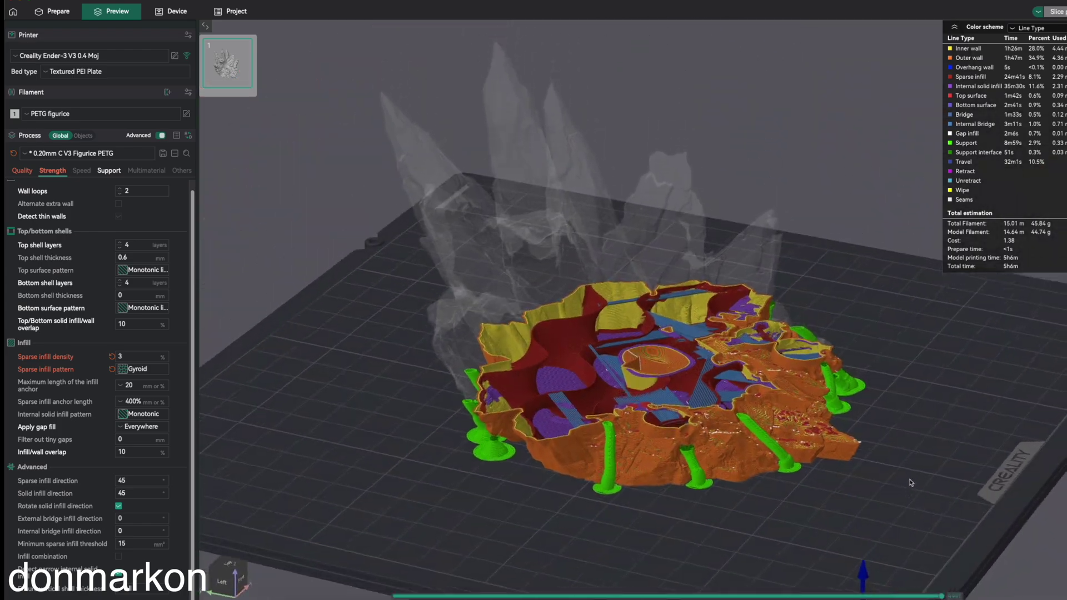
scroll(906, 470, "up", 5)
left_click_drag(906, 463, 908, 443)
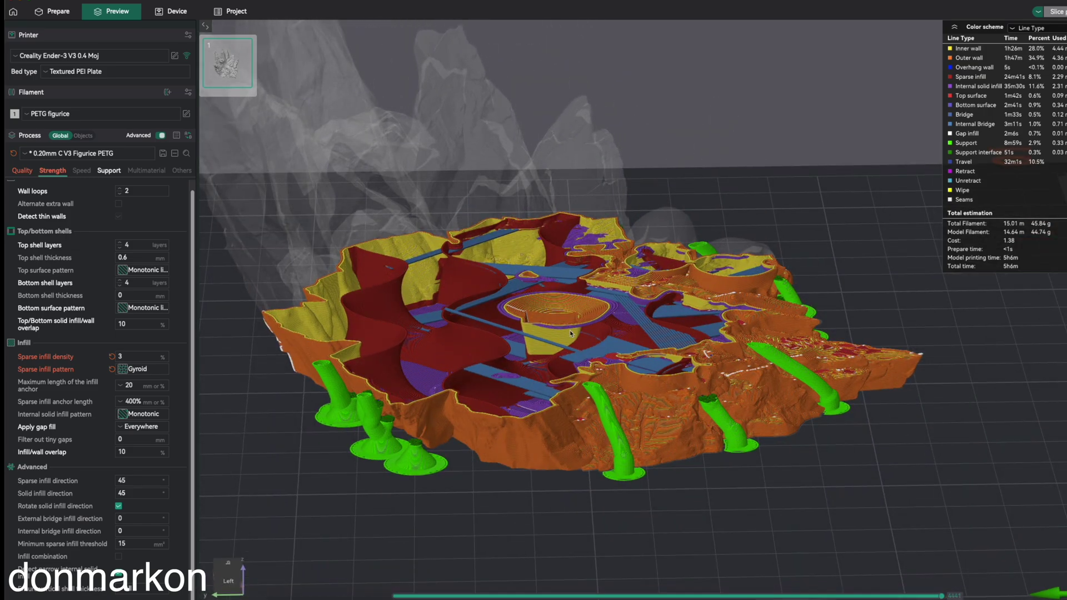
left_click_drag(599, 499, 754, 508)
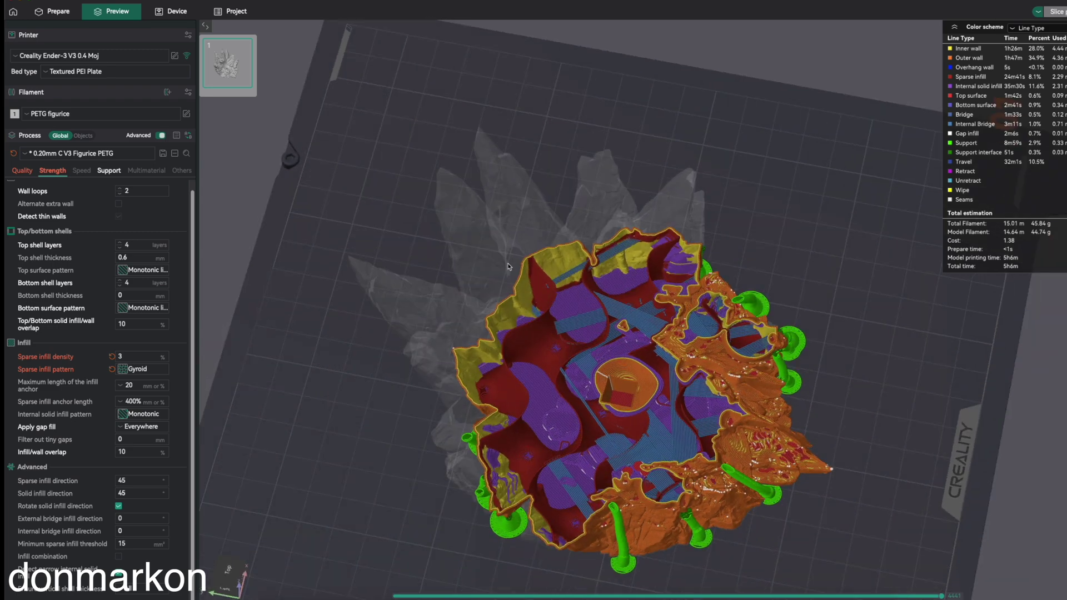
scroll(507, 268, "down", 5)
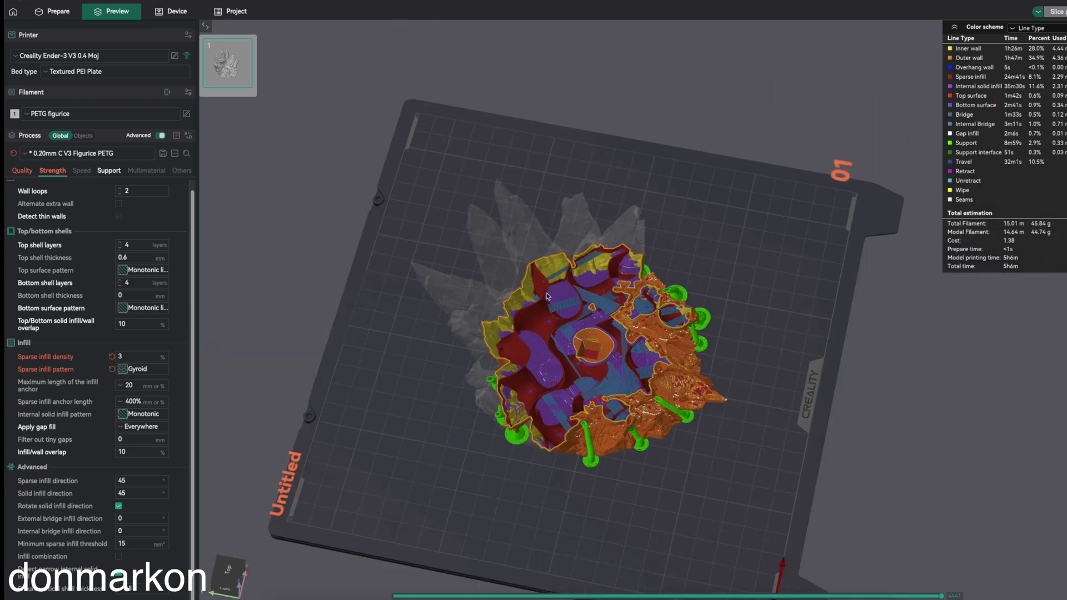
scroll(549, 297, "up", 5)
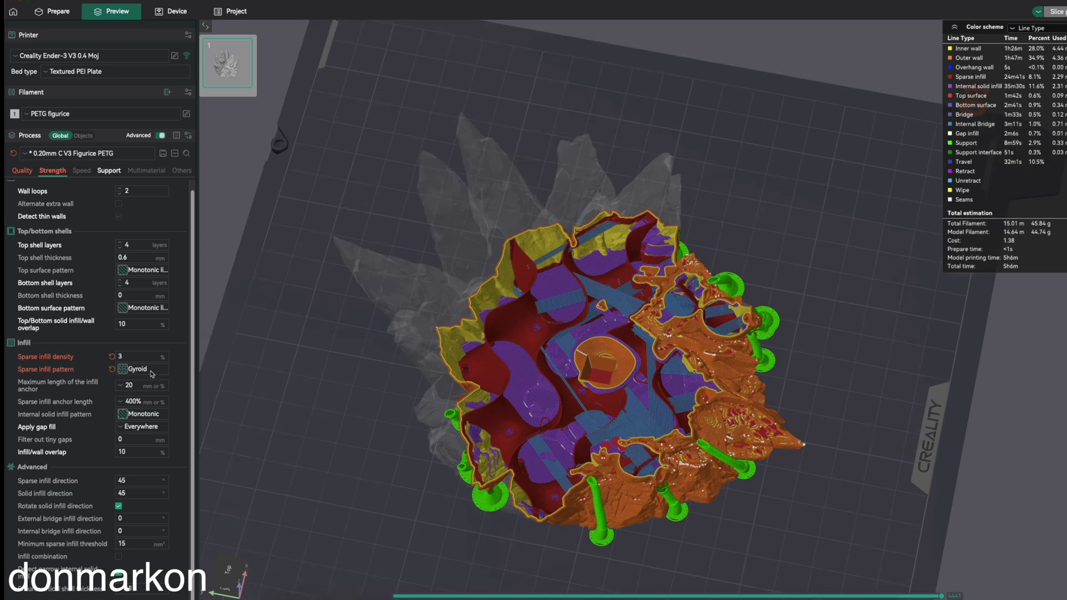
Change the sparse infill pattern to Rectilinear and reslice the model.
left_click(151, 373)
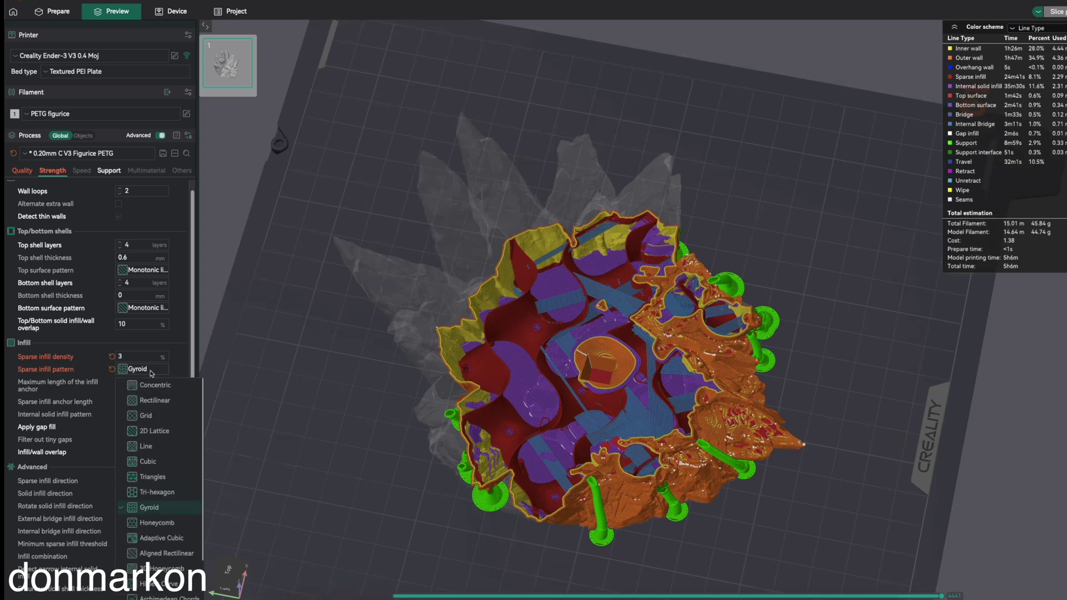
left_click(166, 404)
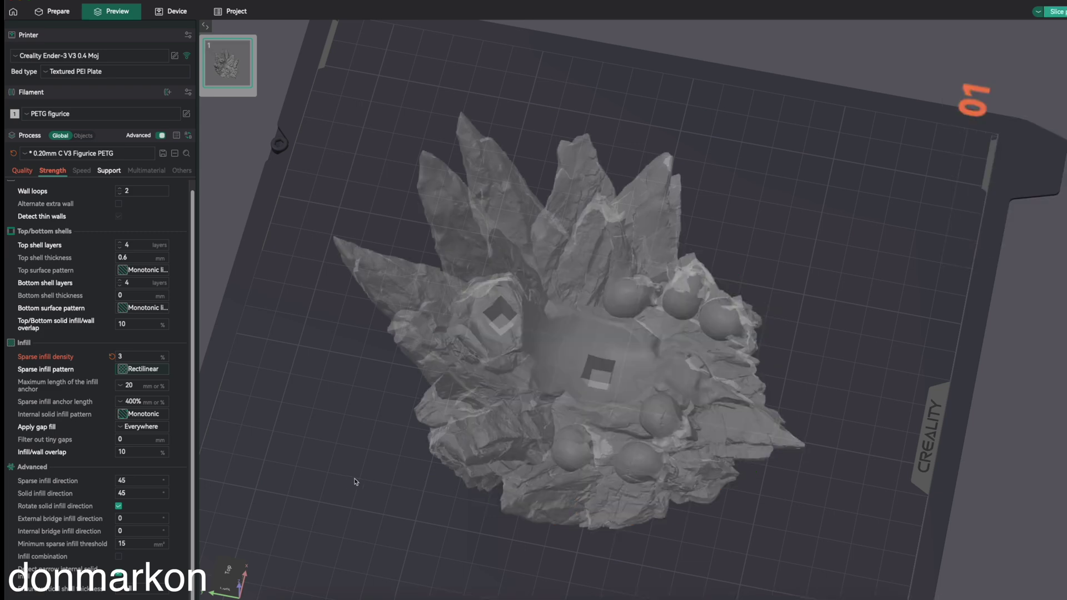
left_click_drag(389, 496, 415, 450)
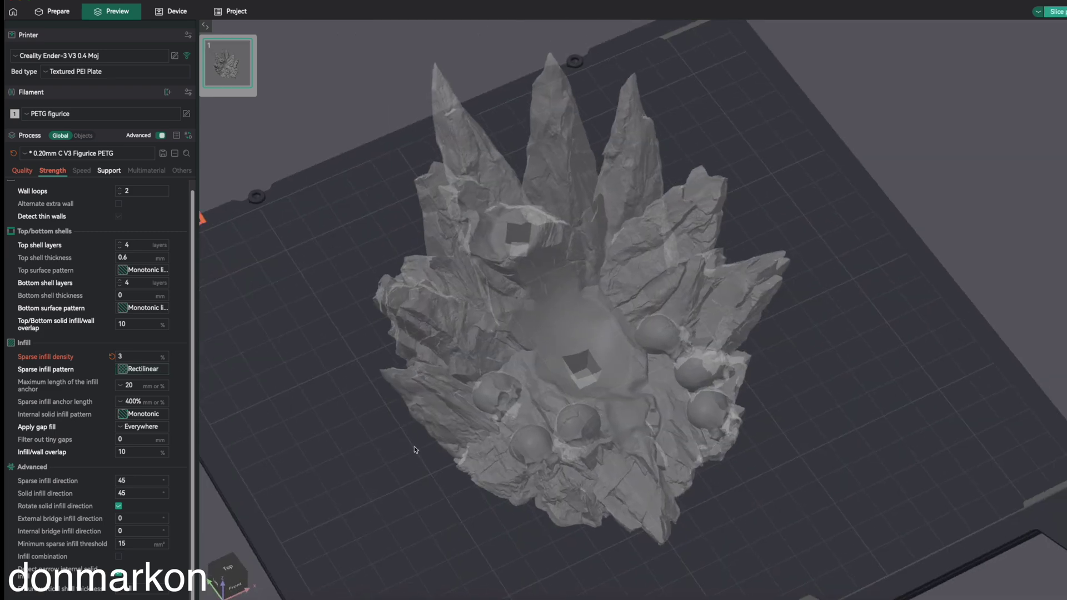
left_click(1059, 12)
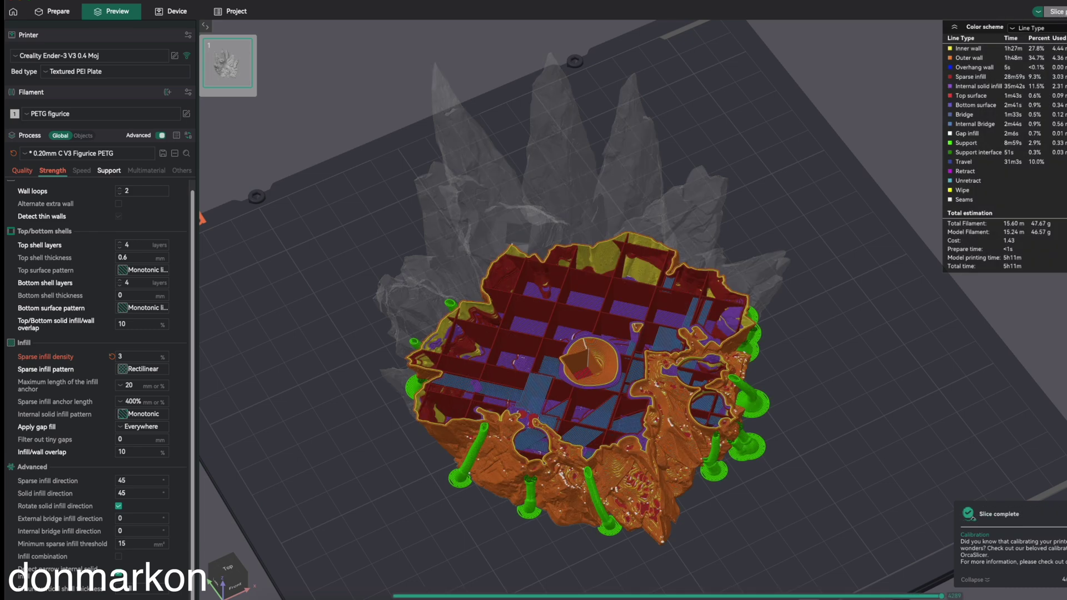
Show all layers of the resliced figurine, then review the process profile's speed settings for walls, infill, overhangs and travel.
left_click_drag(1066, 389, 1066, 275)
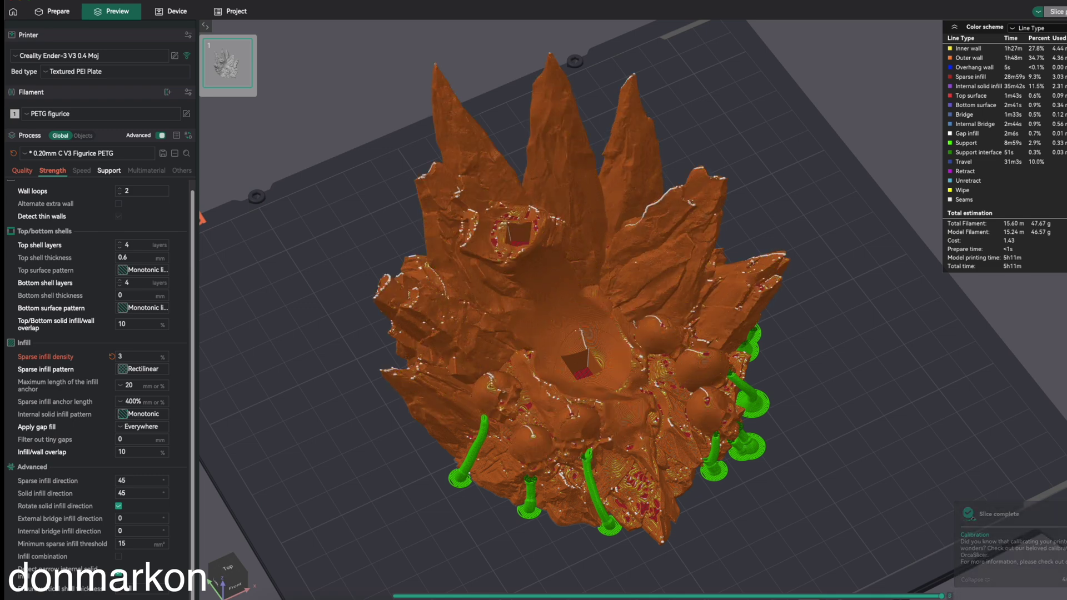
left_click_drag(801, 524, 780, 514)
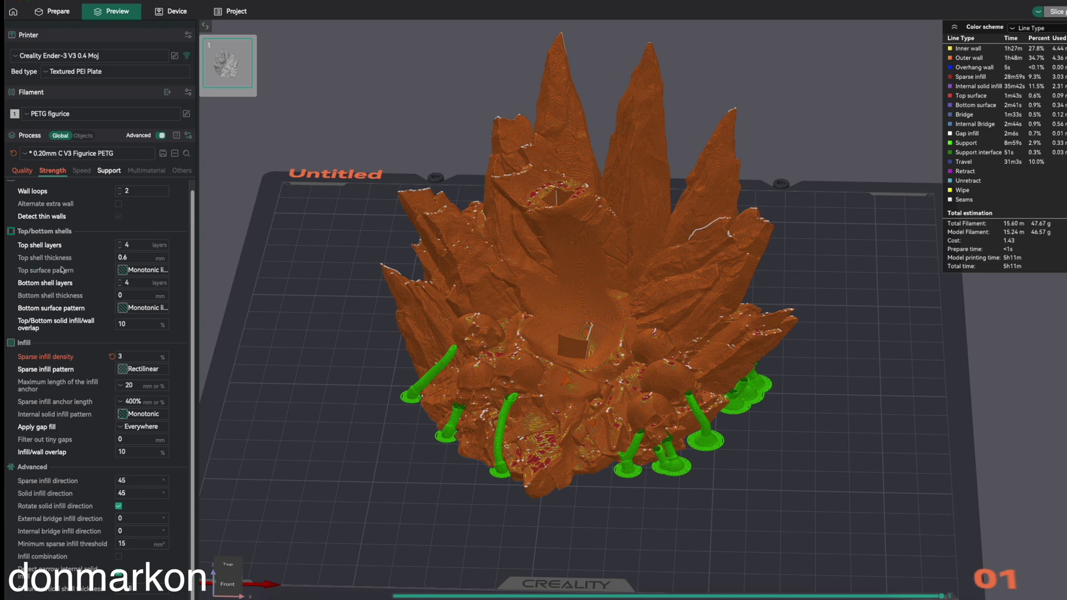
scroll(63, 270, "up", 1)
scroll(389, 373, "up", 5)
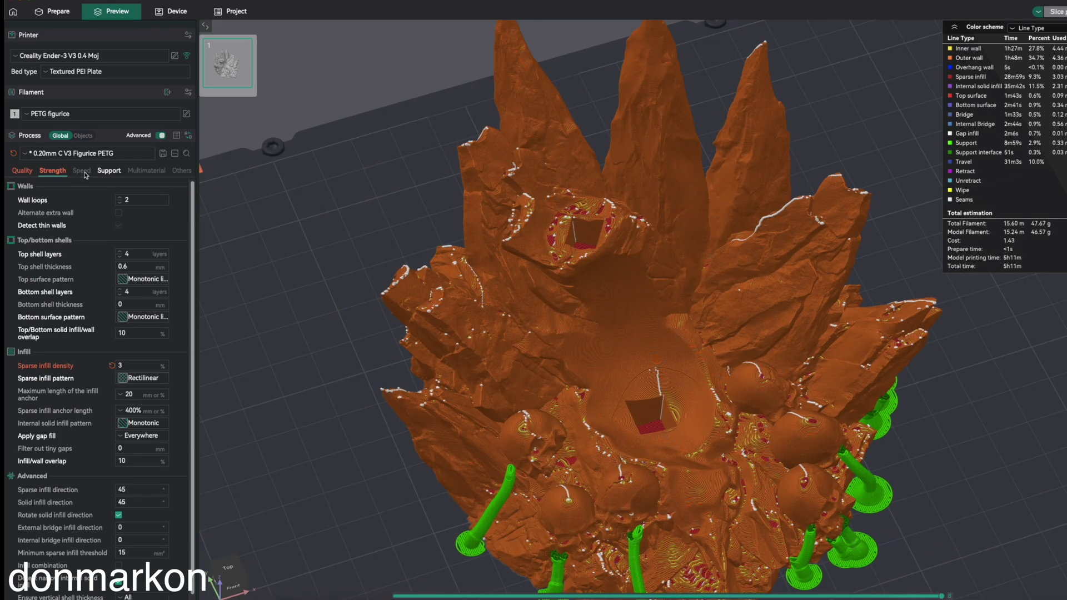
left_click(81, 171)
scroll(69, 378, "down", 1)
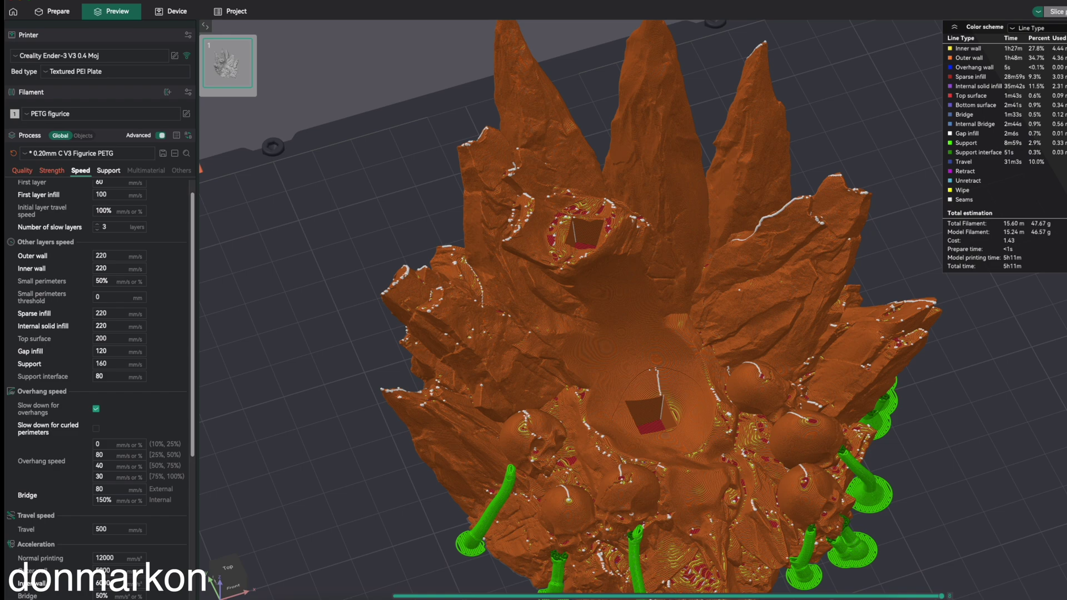
Cut the sliced preview down to the base layers and examine the 3% Rectilinear infill and internal bridges from several angles.
left_click_drag(1064, 83, 1065, 390)
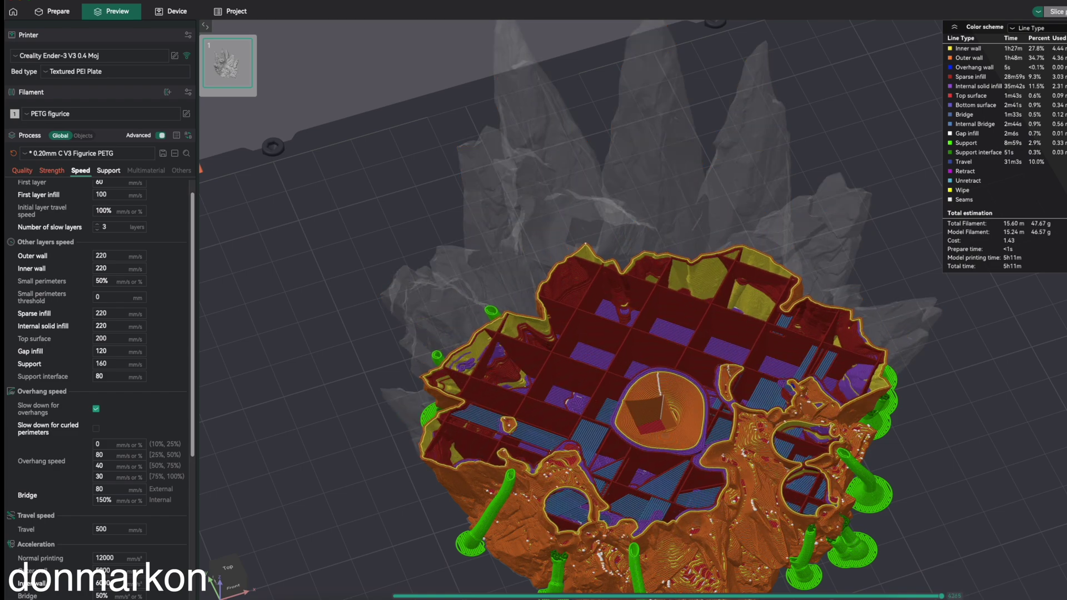
scroll(968, 366, "up", 2)
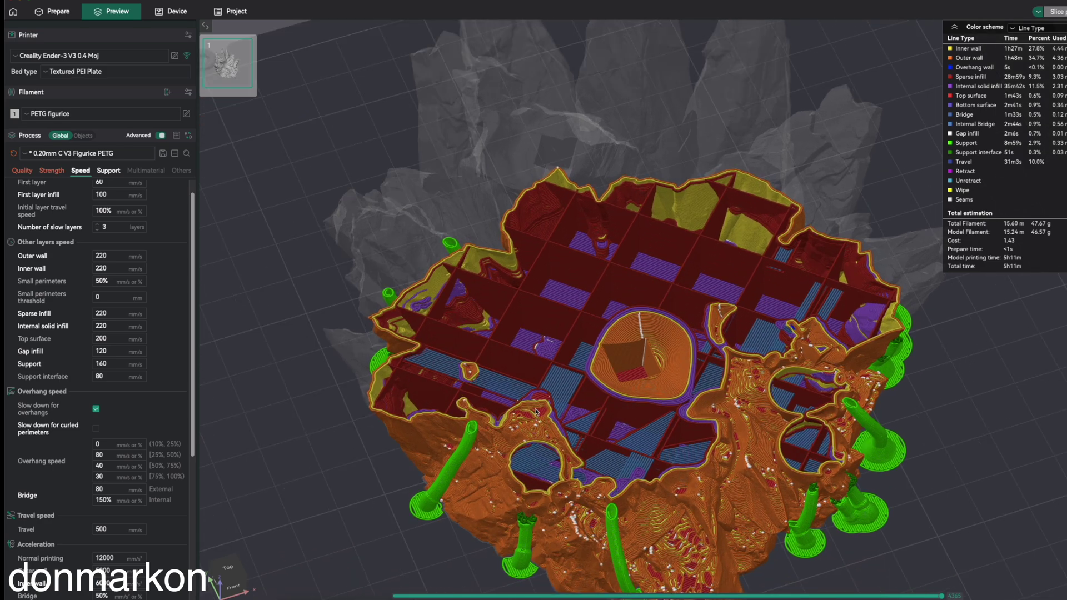
left_click_drag(524, 437, 560, 439)
right_click_drag(561, 439, 450, 496)
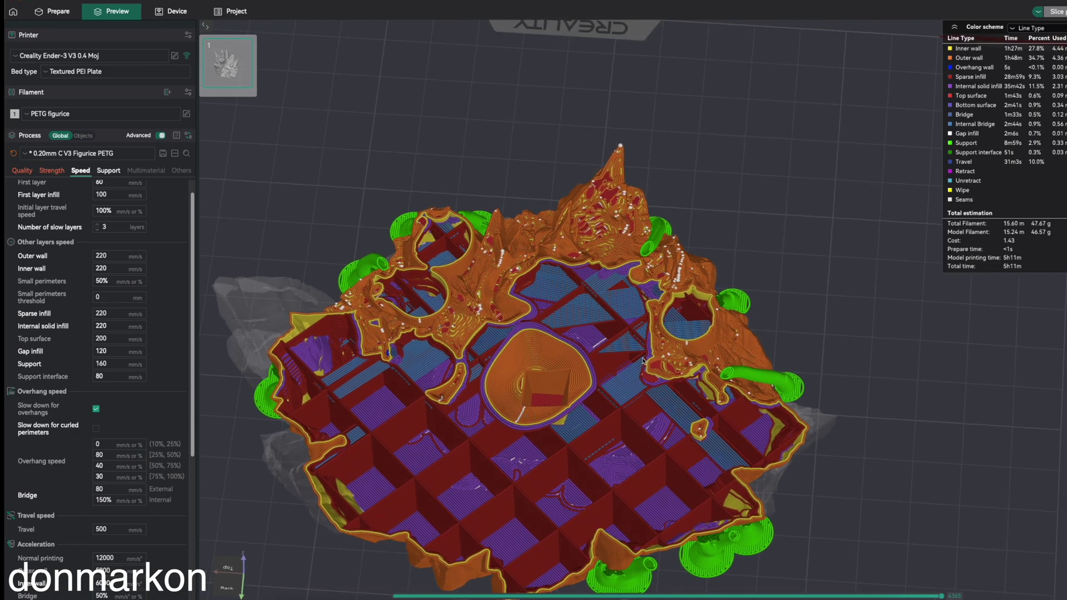
scroll(674, 374, "up", 5)
left_click_drag(672, 373, 691, 357)
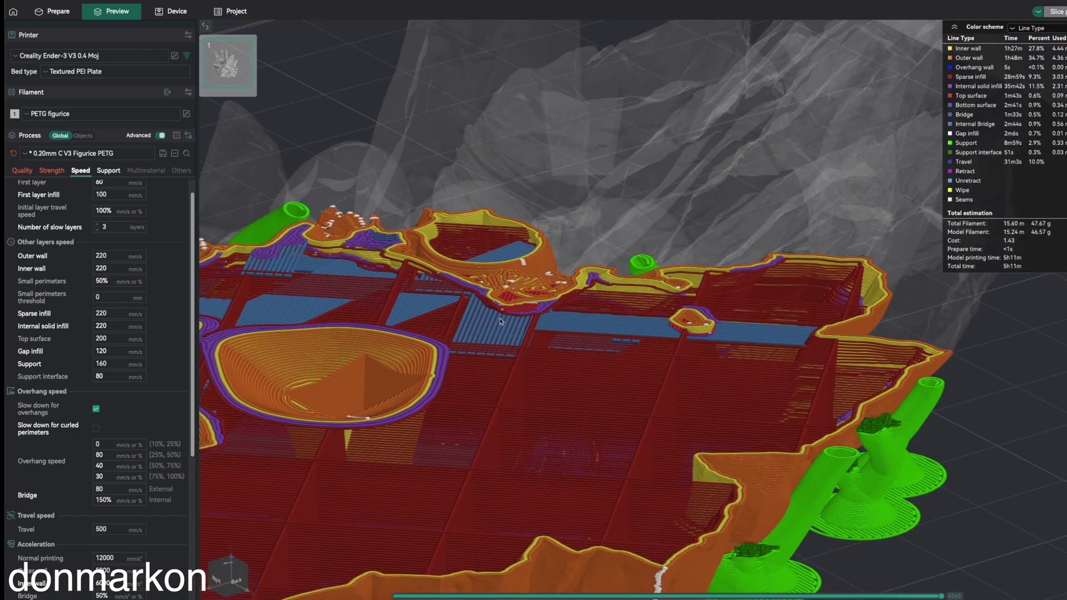
left_click_drag(500, 321, 556, 355)
left_click_drag(590, 442, 631, 392)
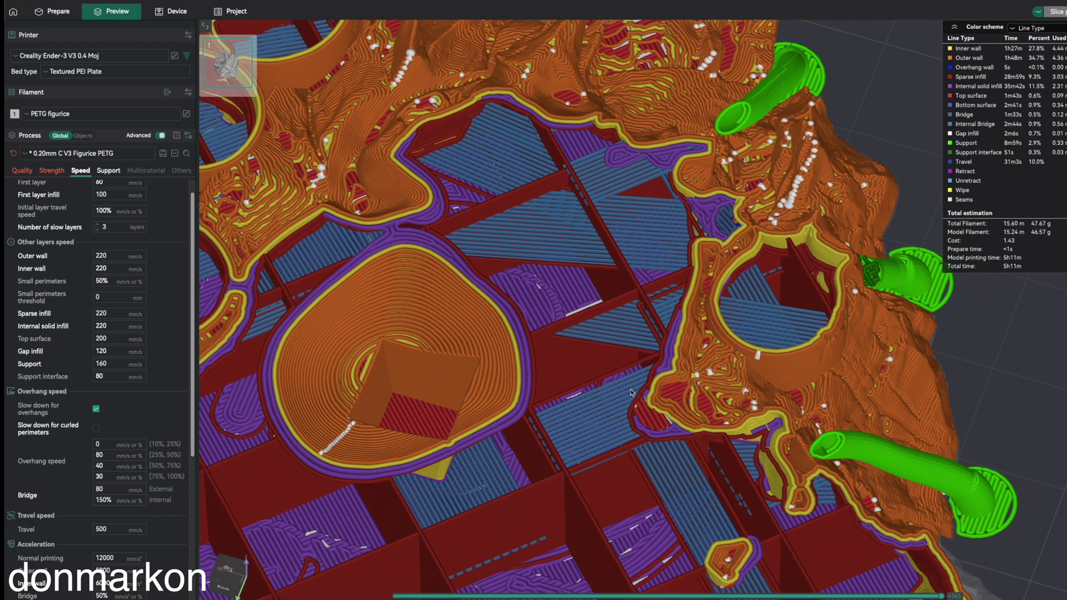
scroll(631, 393, "down", 8)
mouse_move(629, 409)
left_mouse_down()
mouse_move(580, 412)
mouse_move(535, 391)
mouse_move(628, 401)
left_mouse_up()
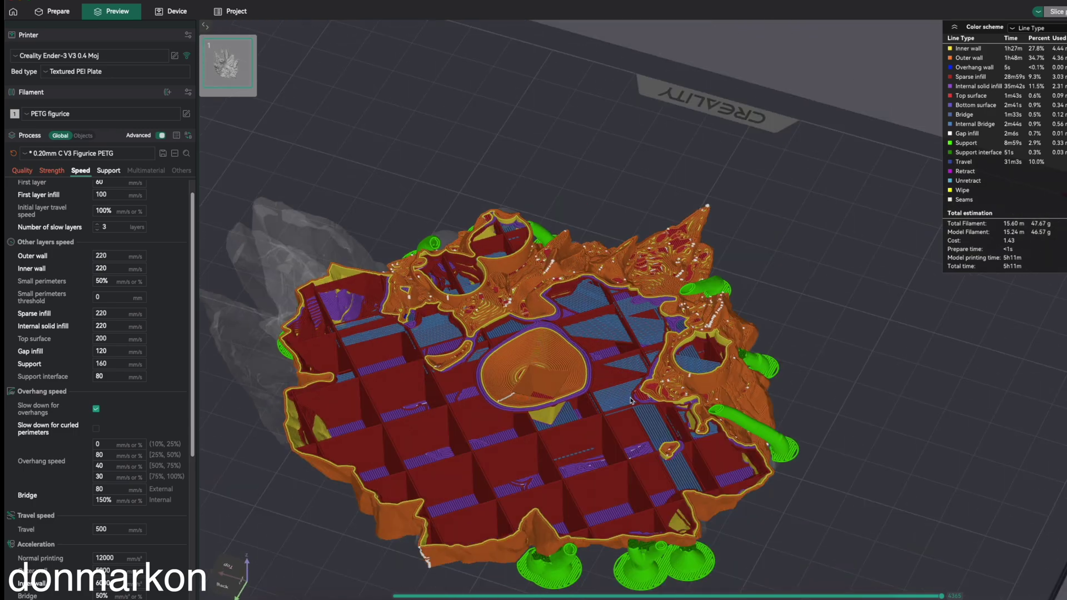
Step the sliced preview up through the crystal spikes to full height and view the complete figurine from the front.
left_click_drag(1066, 467, 1066, 387)
key("Up")
key("Up")
key("Up")
key("Up")
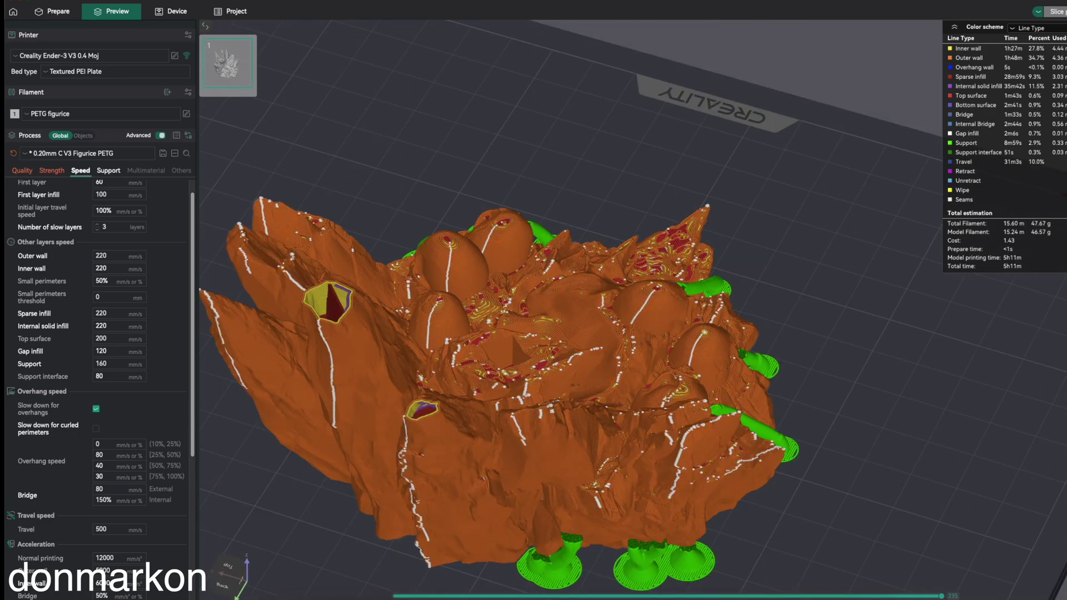
left_click_drag(864, 455, 683, 398)
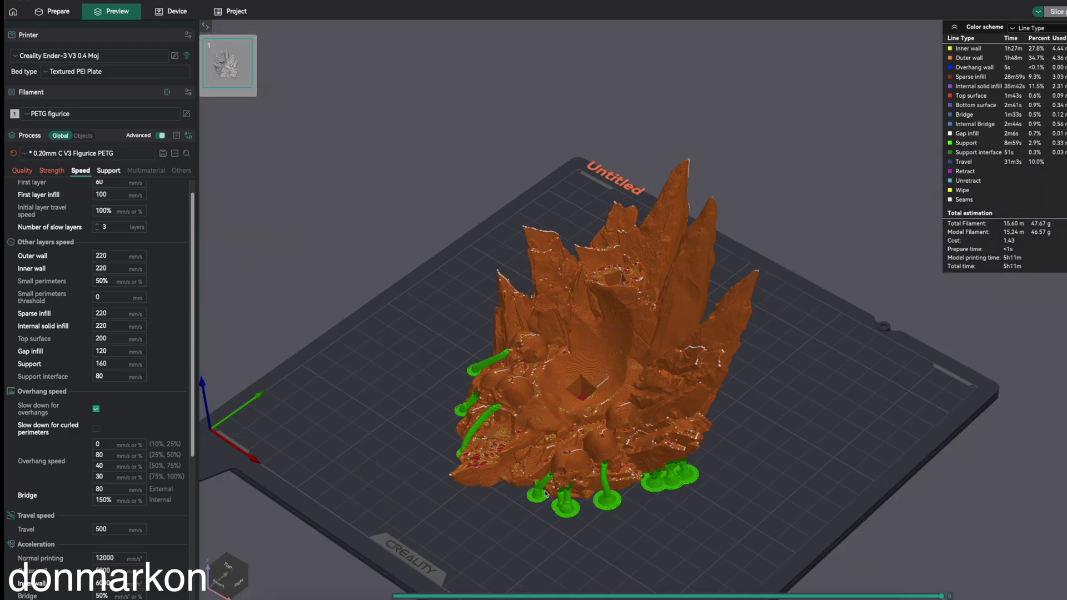